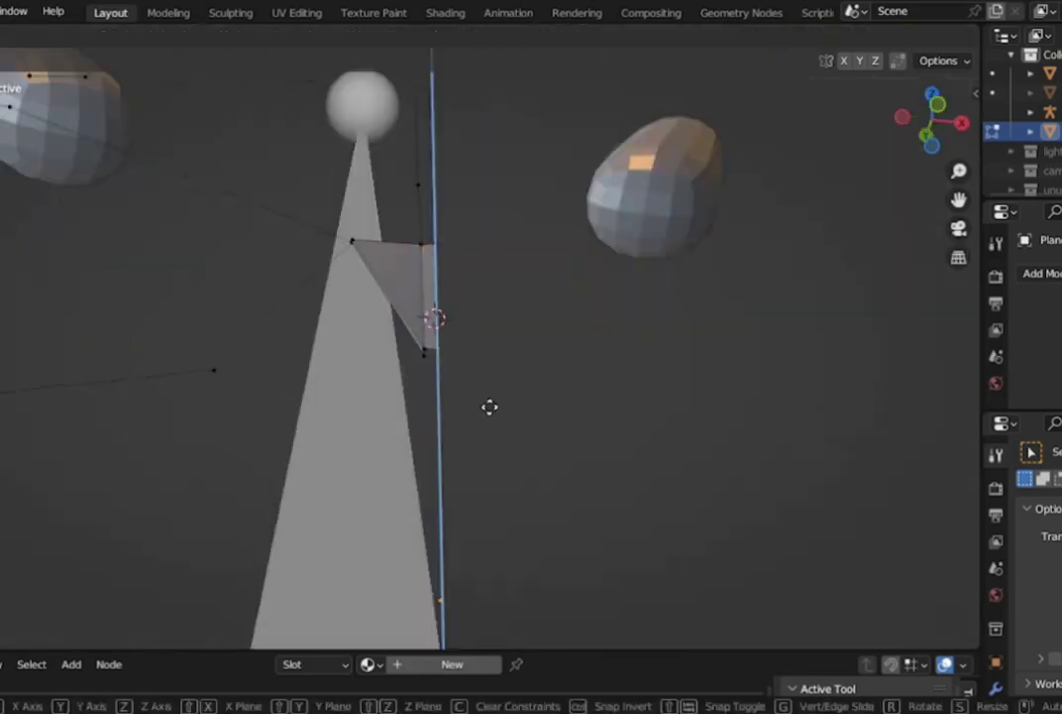
# Cut a new edge across the mask faces with the Knife tool from the front view
pyautogui.press('KP_1')
pyautogui.moveTo(411, 506); pyautogui.dragTo(391, 247, button='middle')
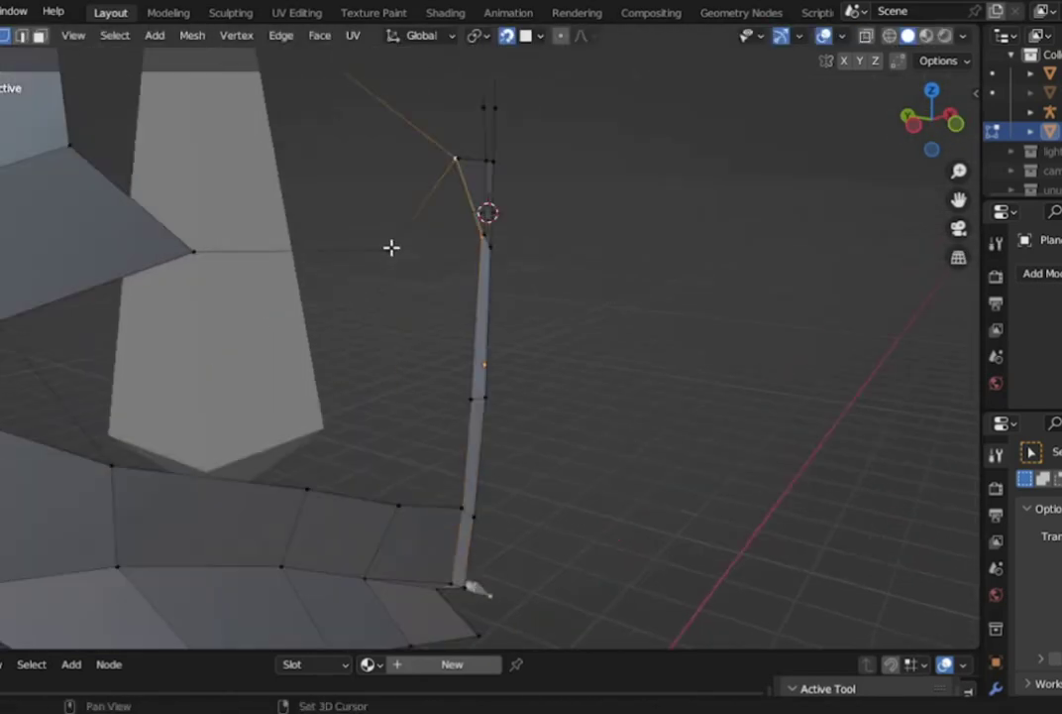
pyautogui.moveTo(340, 432); pyautogui.dragTo(442, 506, button='middle')
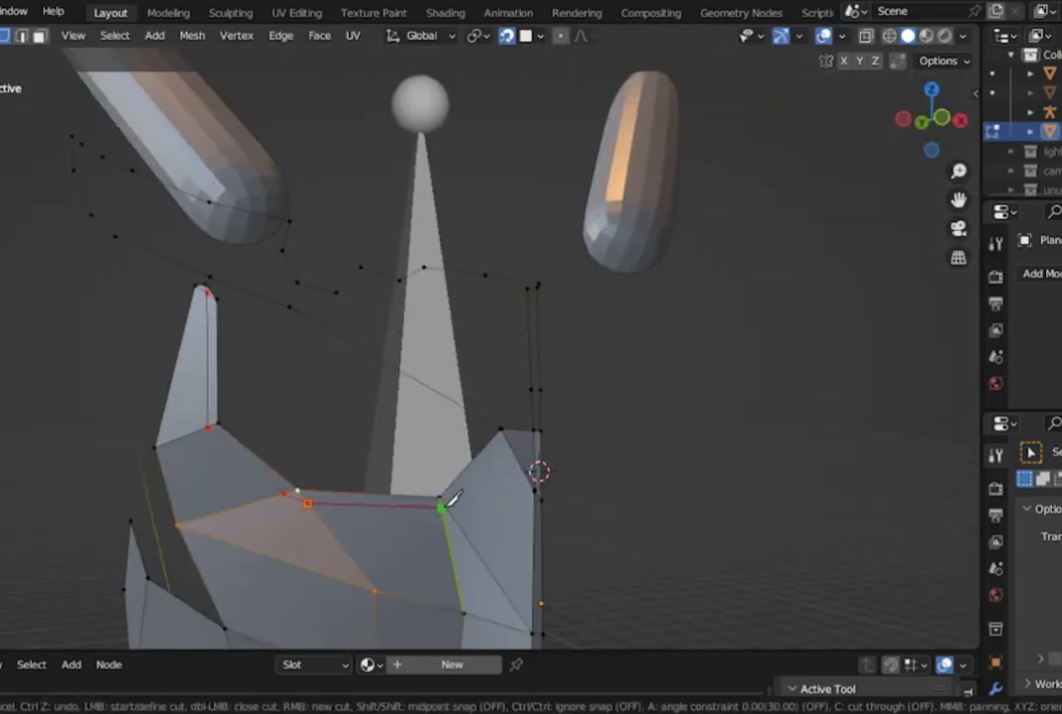
pyautogui.press('Return')
pyautogui.keyDown('shift'); pyautogui.moveTo(343, 488); pyautogui.dragTo(428, 497, button='middle'); pyautogui.keyUp('shift')
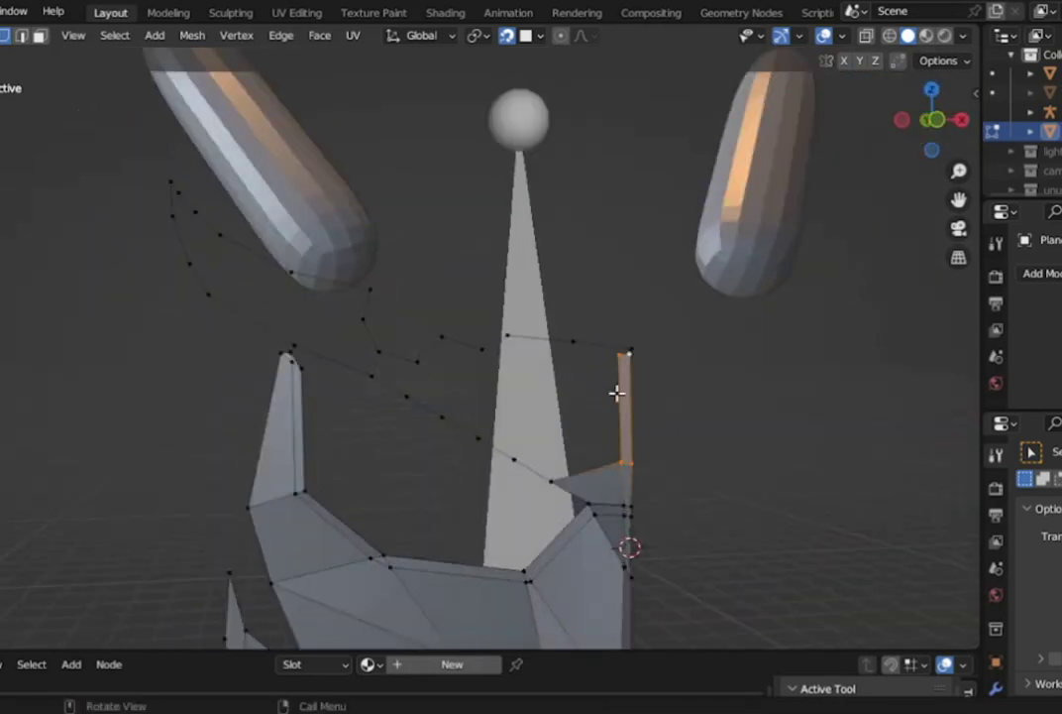
# Move a mask vertex slightly along Y so the side strip joins the face smoothly
pyautogui.keyDown('ctrl'); pyautogui.moveTo(724, 535); pyautogui.dragTo(519, 72, button='middle'); pyautogui.keyUp('ctrl')
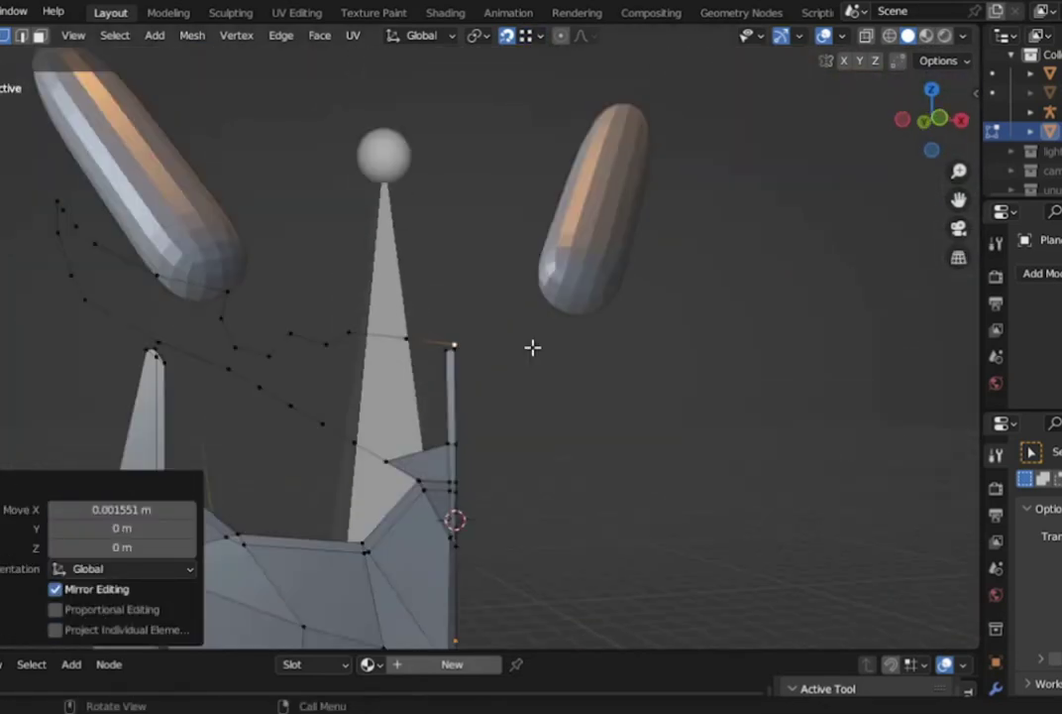
pyautogui.moveTo(532, 347)
pyautogui.keyDown('shift'); pyautogui.mouseDown(button='middle')
pyautogui.moveTo(506, 366)
pyautogui.moveTo(519, 372)
pyautogui.moveTo(321, 298)
pyautogui.mouseUp(button='middle'); pyautogui.keyUp('shift')
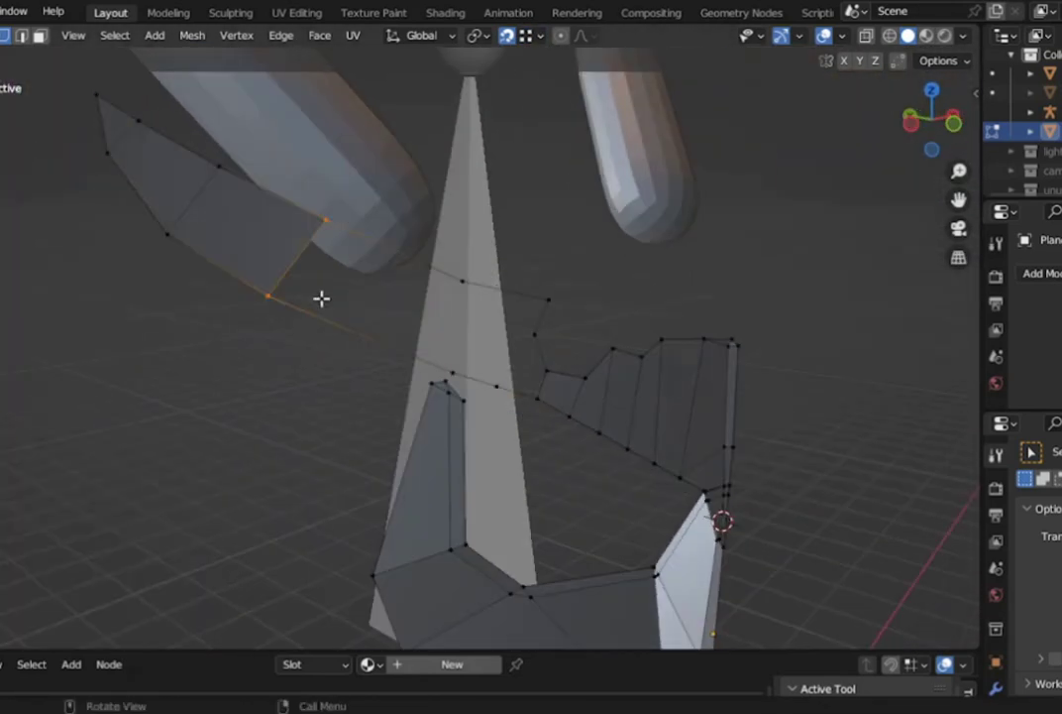
pyautogui.moveTo(433, 384); pyautogui.dragTo(382, 488, button='middle')
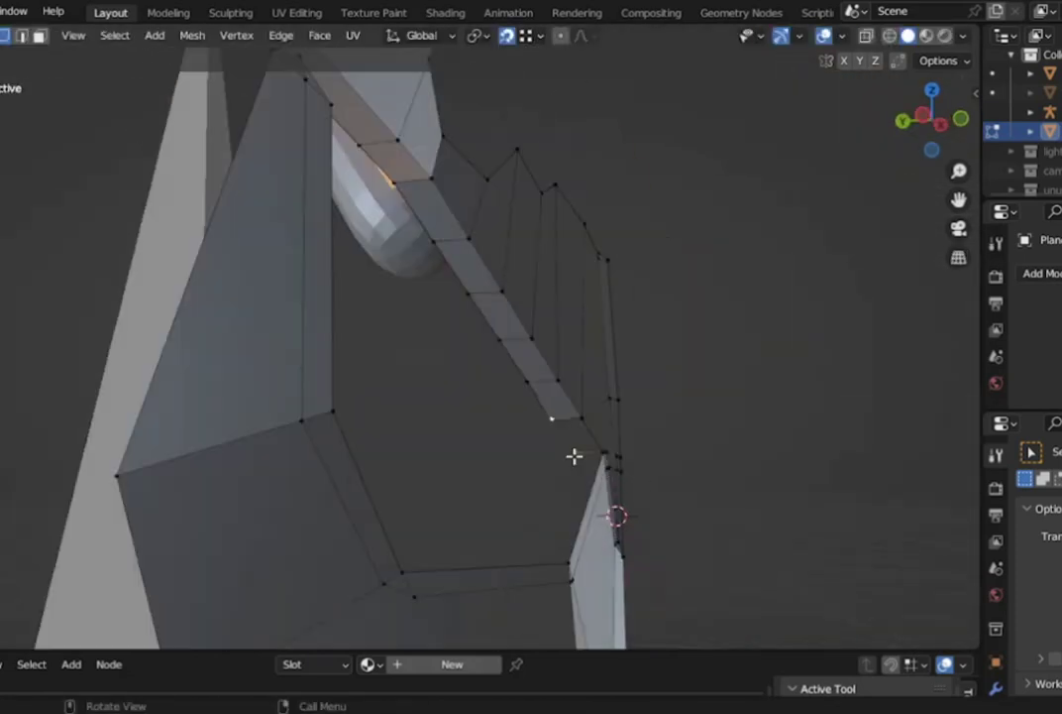
pyautogui.moveTo(574, 455); pyautogui.dragTo(291, 526, button='middle')
pyautogui.moveTo(498, 506); pyautogui.dragTo(369, 383, button='middle')
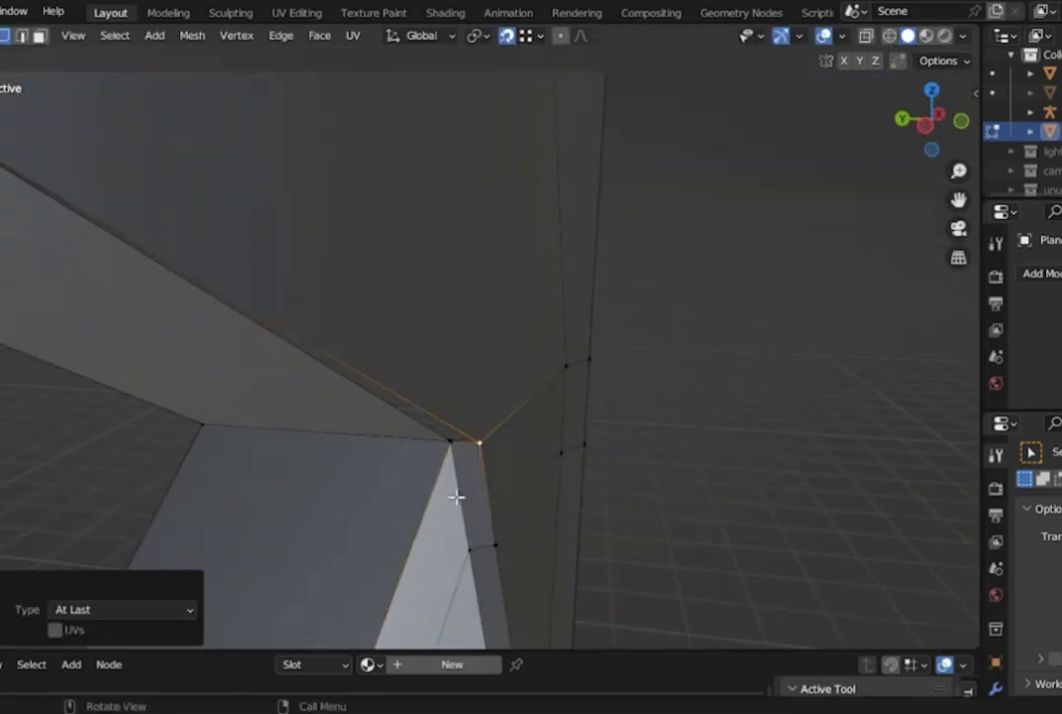
pyautogui.press('g')
pyautogui.press('y')
pyautogui.click(411, 374)
pyautogui.keyDown('ctrl'); pyautogui.moveTo(295, 299); pyautogui.dragTo(417, 485, button='middle'); pyautogui.keyUp('ctrl')
pyautogui.scroll(5, 394, 540)
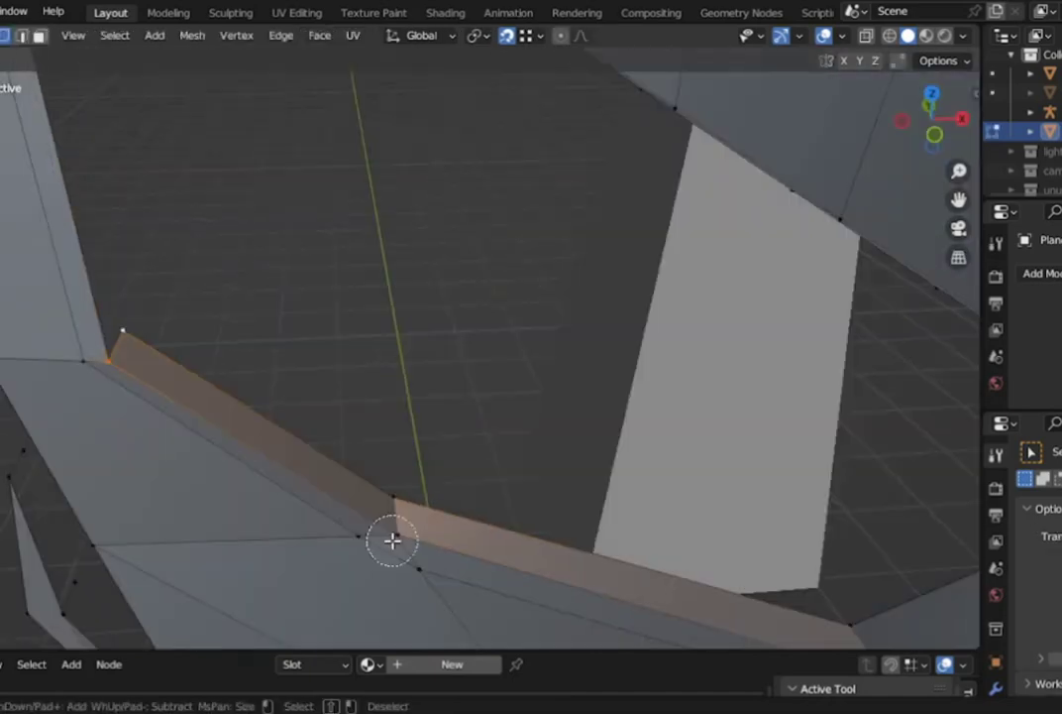
pyautogui.scroll(-2, 346, 562)
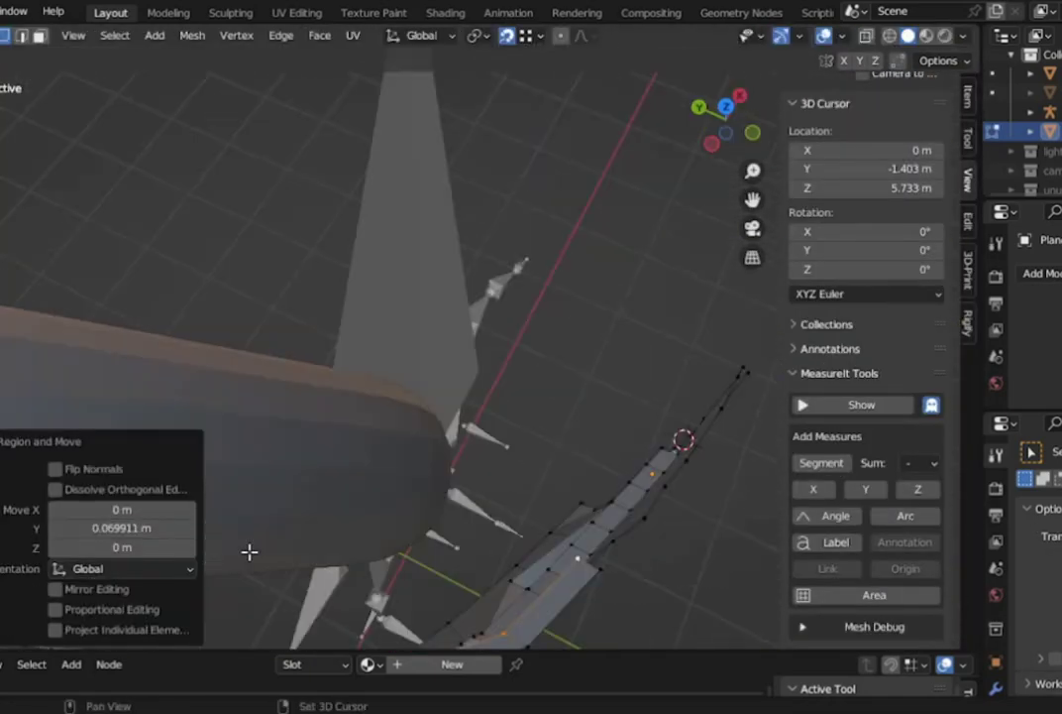
# Orbit around the mask and start the Knife tool (K) for freehand edge cutting
pyautogui.moveTo(249, 552)
pyautogui.mouseDown(button='middle')
pyautogui.moveTo(498, 301)
pyautogui.moveTo(531, 472)
pyautogui.moveTo(272, 325)
pyautogui.moveTo(587, 263)
pyautogui.moveTo(343, 275)
pyautogui.mouseUp(button='middle')
pyautogui.press('k')
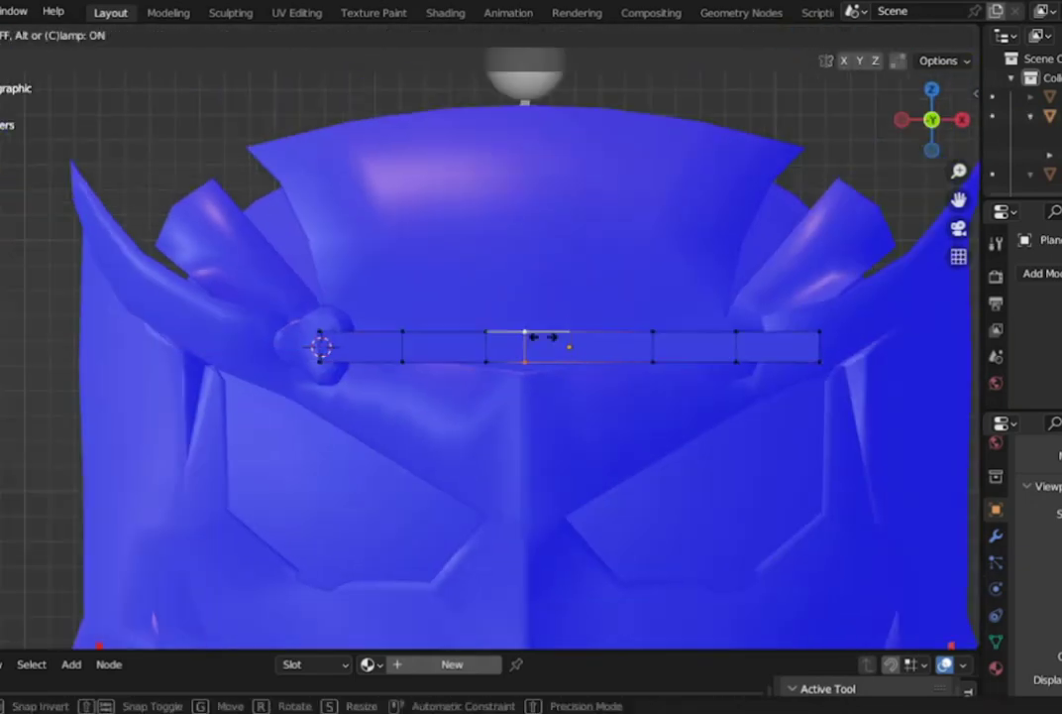
# Confirm the new edge loop's position on the head band
pyautogui.click(542, 338)
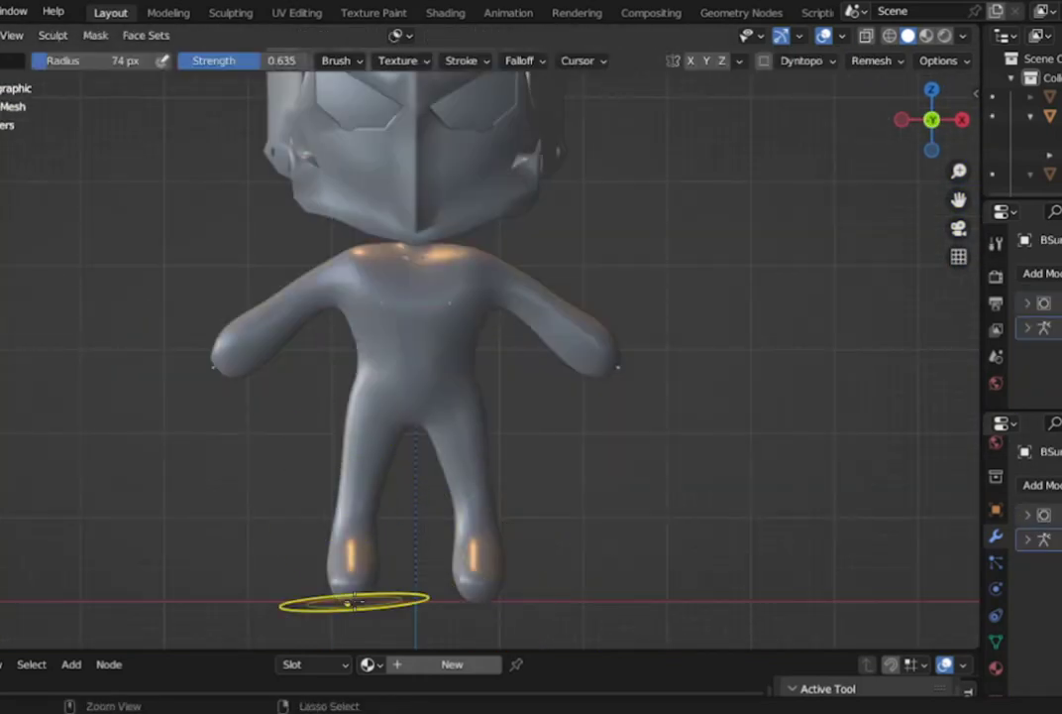
# Zoom out and orbit so the whole robot body stands upright in view
pyautogui.keyDown('ctrl'); pyautogui.moveTo(349, 601); pyautogui.dragTo(540, 512, button='middle'); pyautogui.keyUp('ctrl')
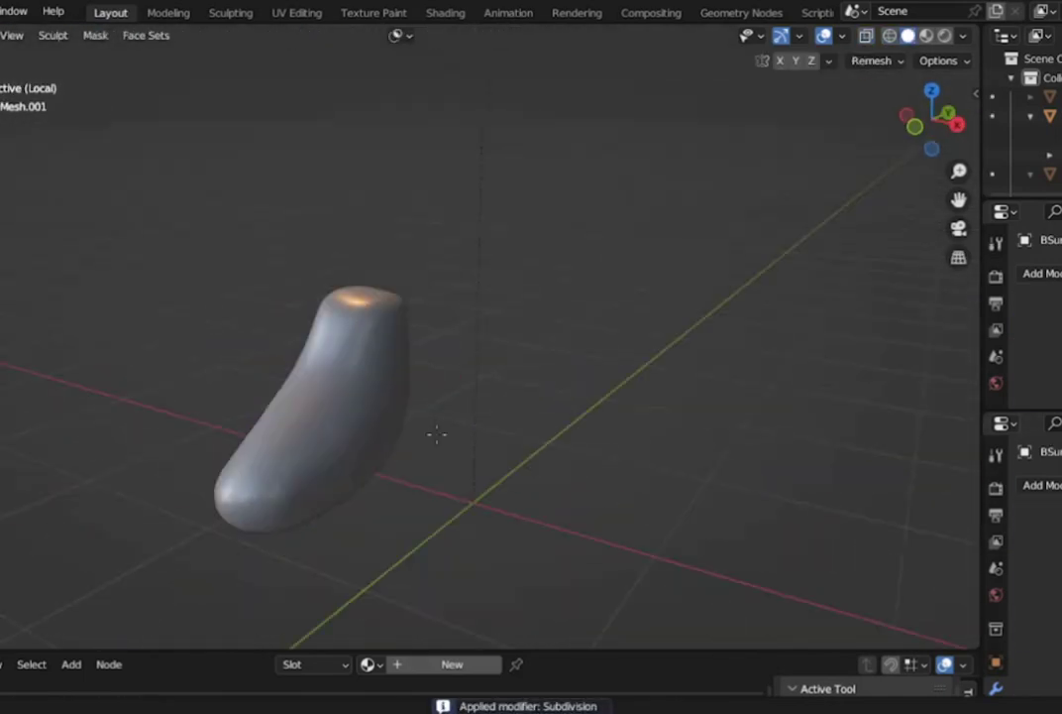
pyautogui.moveTo(437, 433); pyautogui.dragTo(408, 448, button='middle')
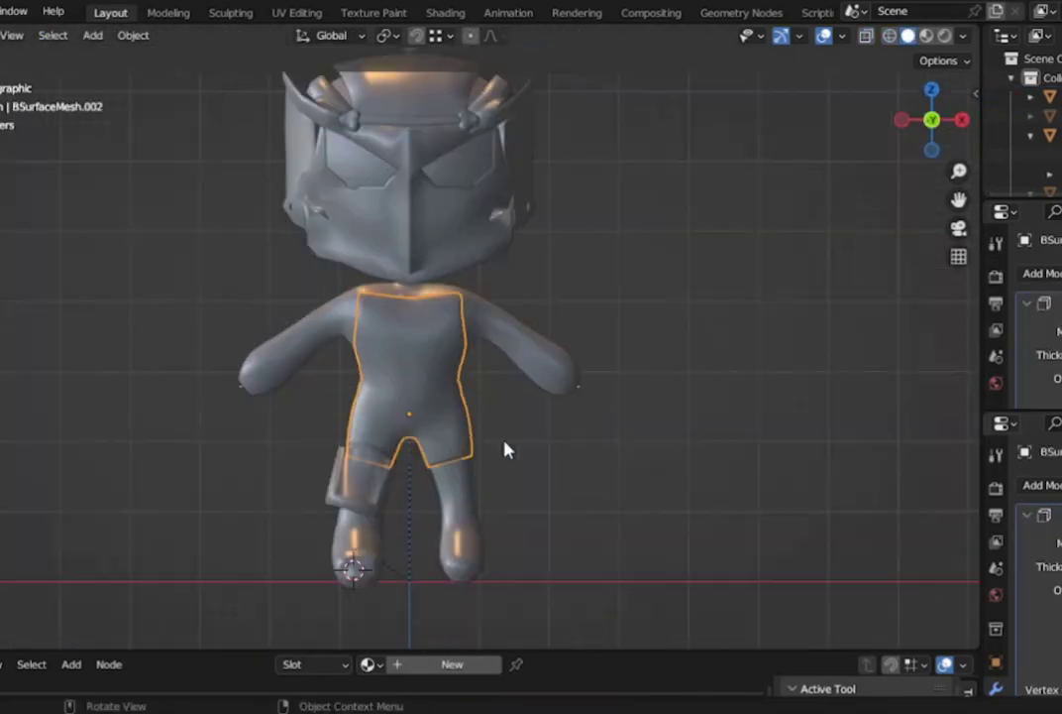
# Enter Sculpt Mode on the clothing piece with Dyntopo enabled
pyautogui.click(402, 406)
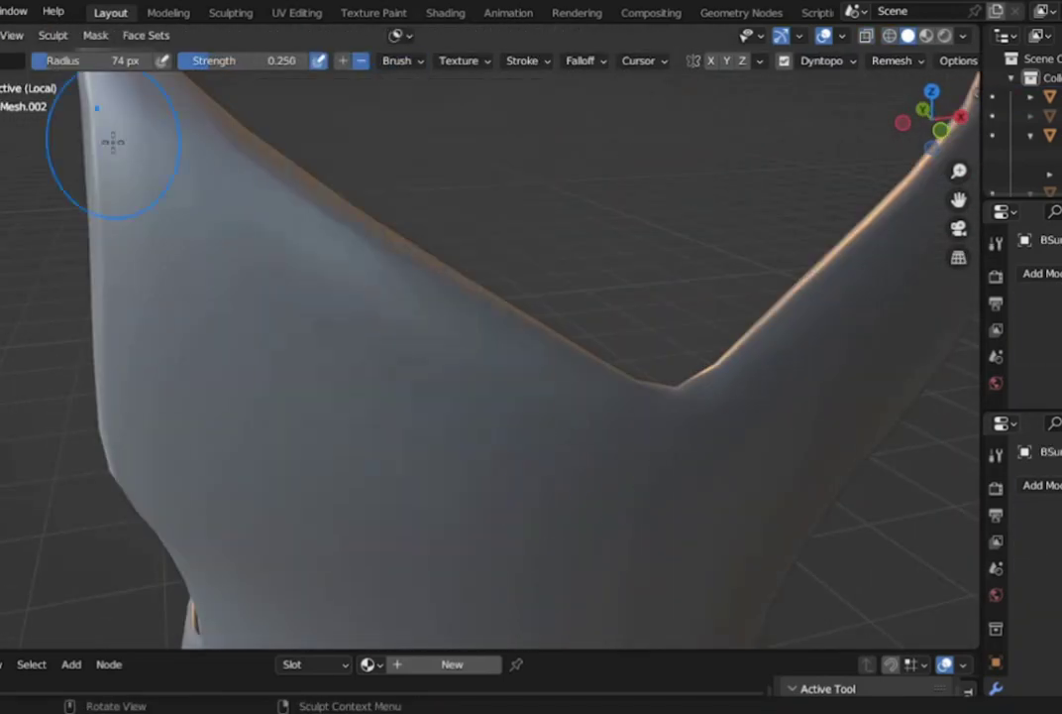
pyautogui.click(784, 60)
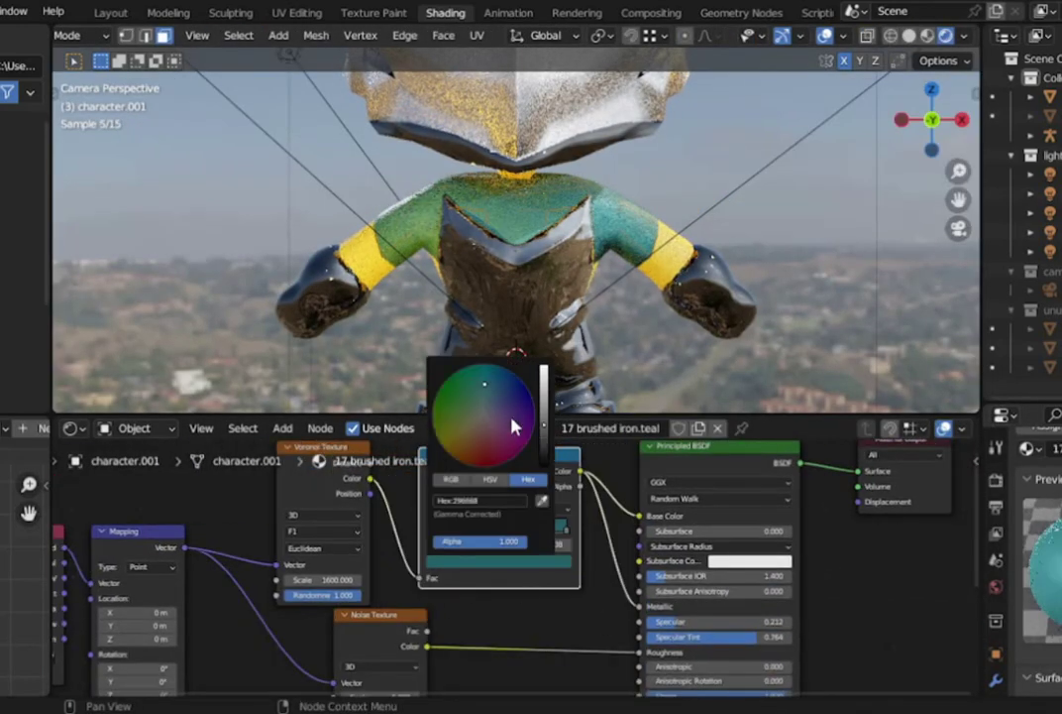
# Connect the landscape Image Texture colour to Multiply B, then bring Background and World Output into view
pyautogui.moveTo(565, 395); pyautogui.dragTo(579, 373, button='middle')
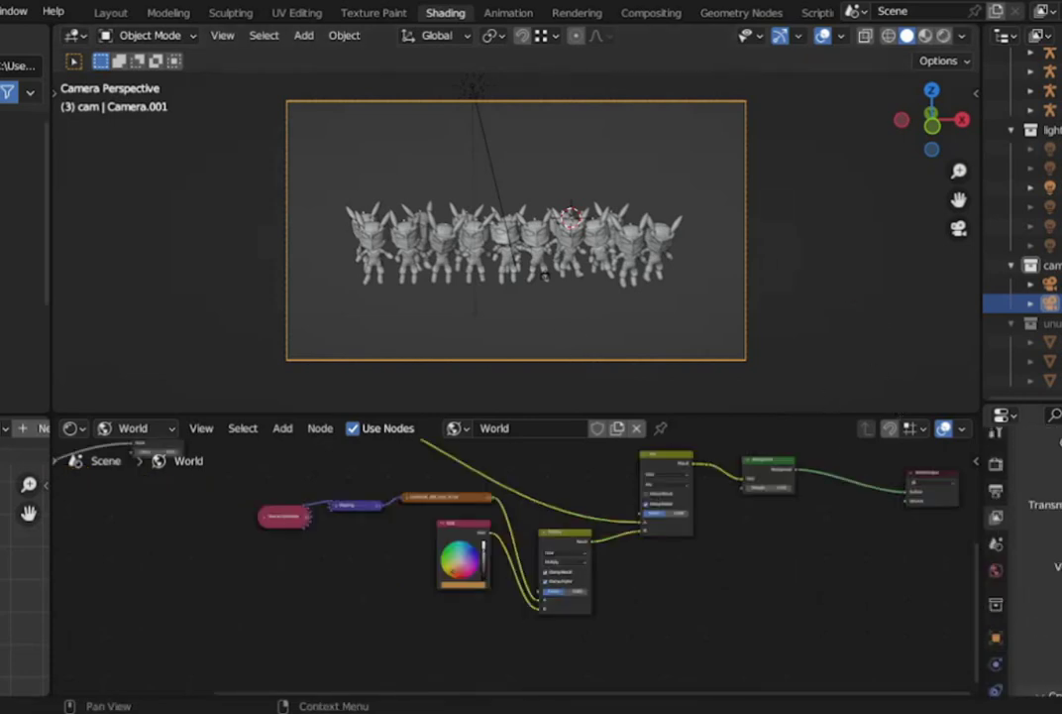
pyautogui.moveTo(319, 546); pyautogui.dragTo(555, 636)
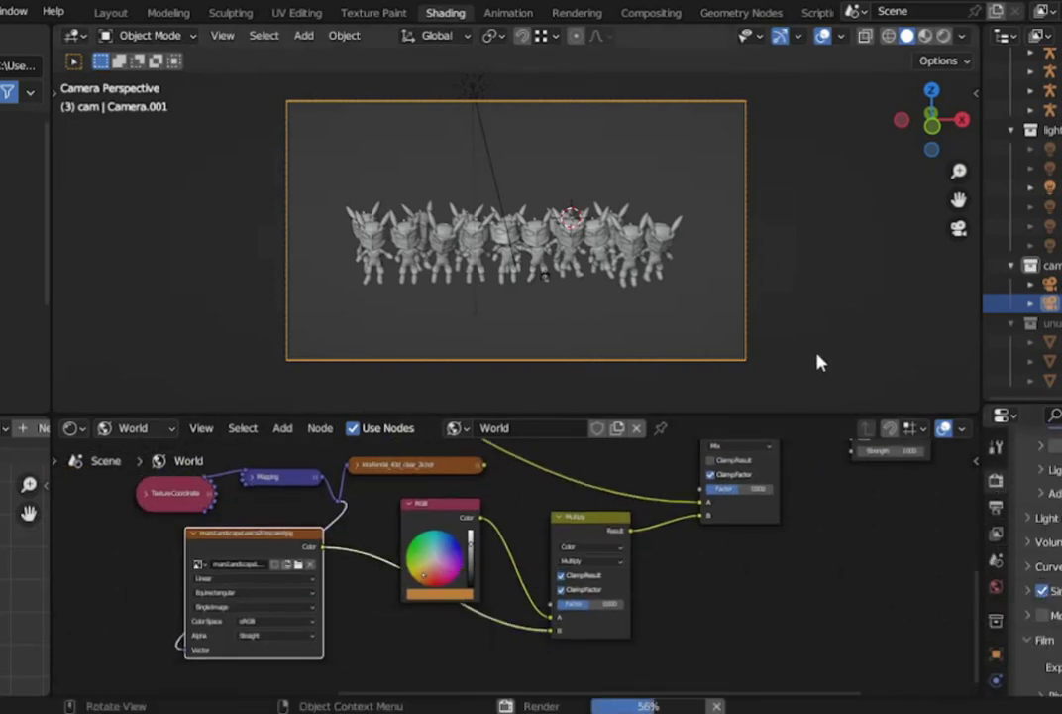
pyautogui.moveTo(771, 617); pyautogui.dragTo(508, 659, button='middle')
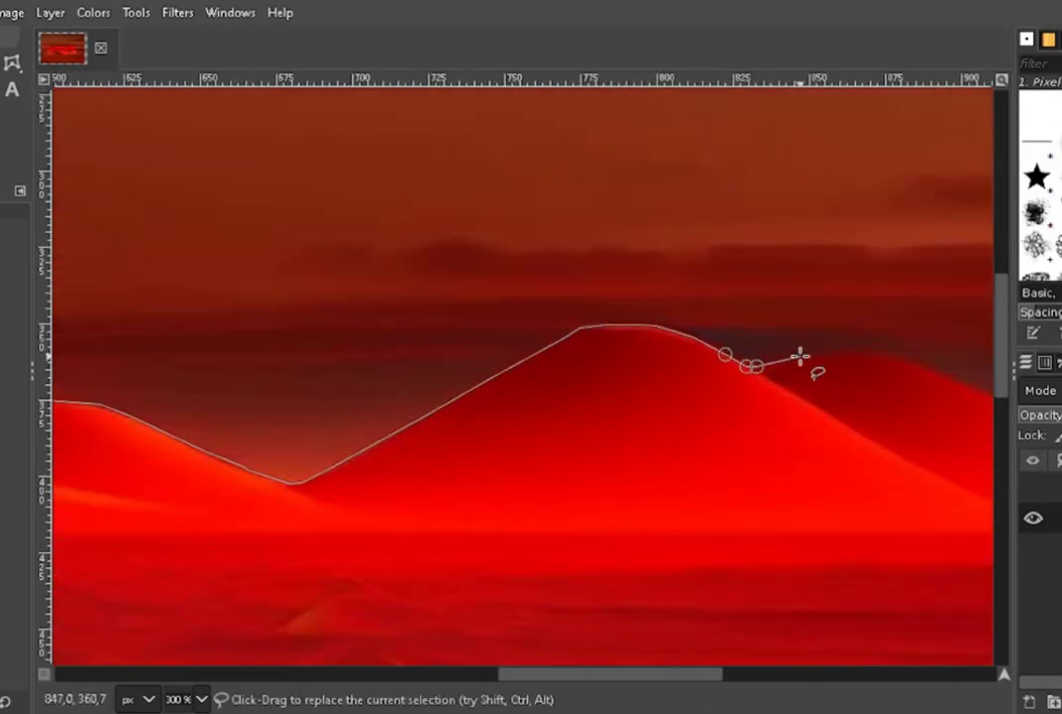
# Commit the dune-ridge selection and begin scaling the pasted dune layer
pyautogui.press('Return')
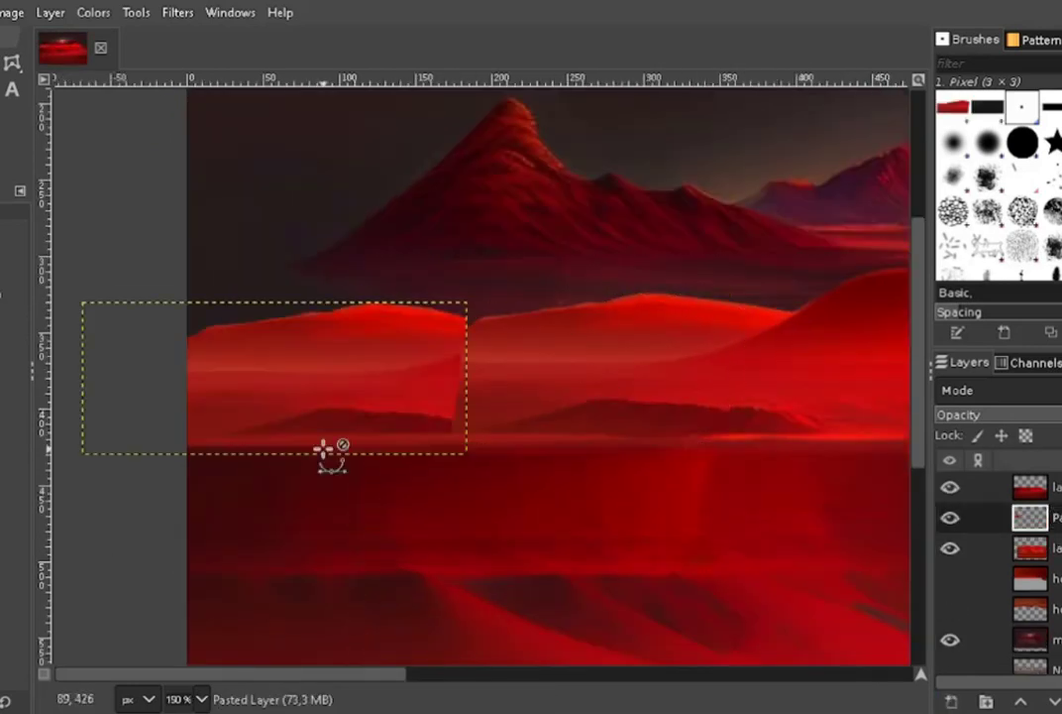
pyautogui.hotkey('shift', 's')
pyautogui.click(471, 603)
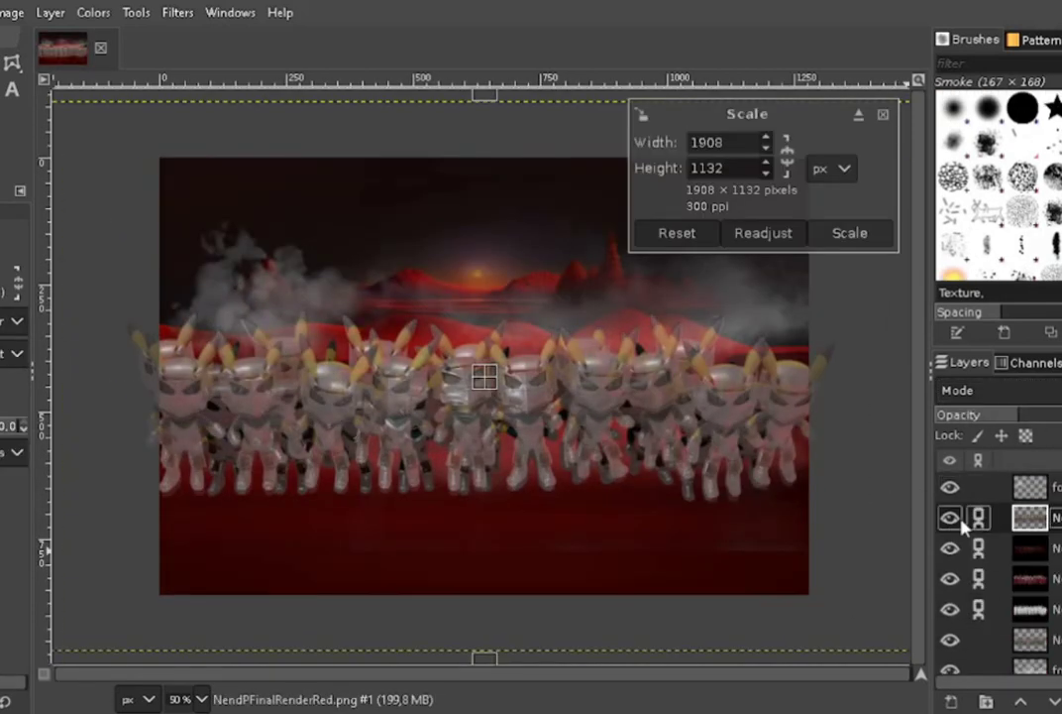
# Hide the second layer, scale the layer to 1700 × 1097, and show only the ambient occlusion layer
pyautogui.click(949, 516)
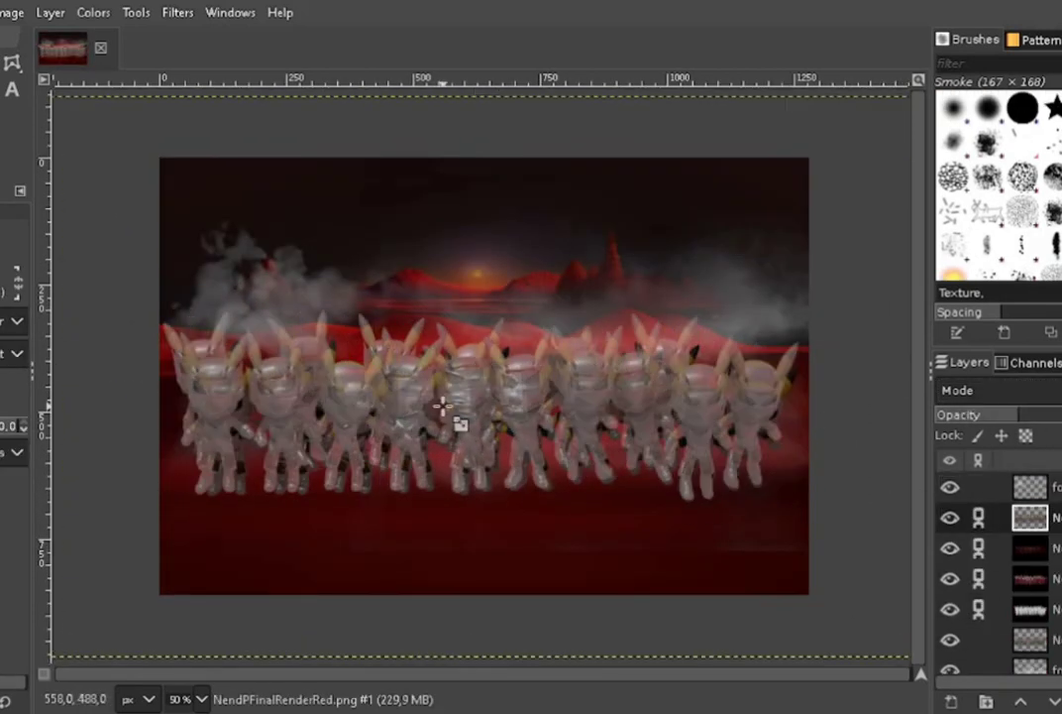
pyautogui.moveTo(458, 422); pyautogui.dragTo(690, 514)
pyautogui.keyDown('shift'); pyautogui.click(949, 609); pyautogui.keyUp('shift')
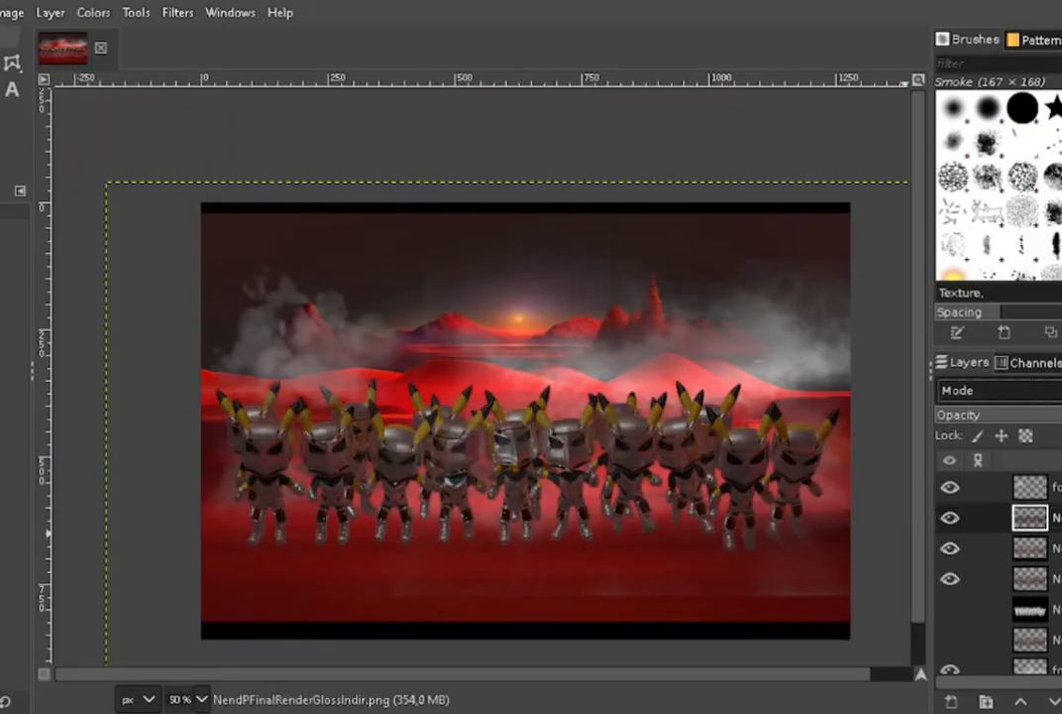
# Zoom out to the whole image and show the fourth layer to restore the sky glow
pyautogui.press('-')
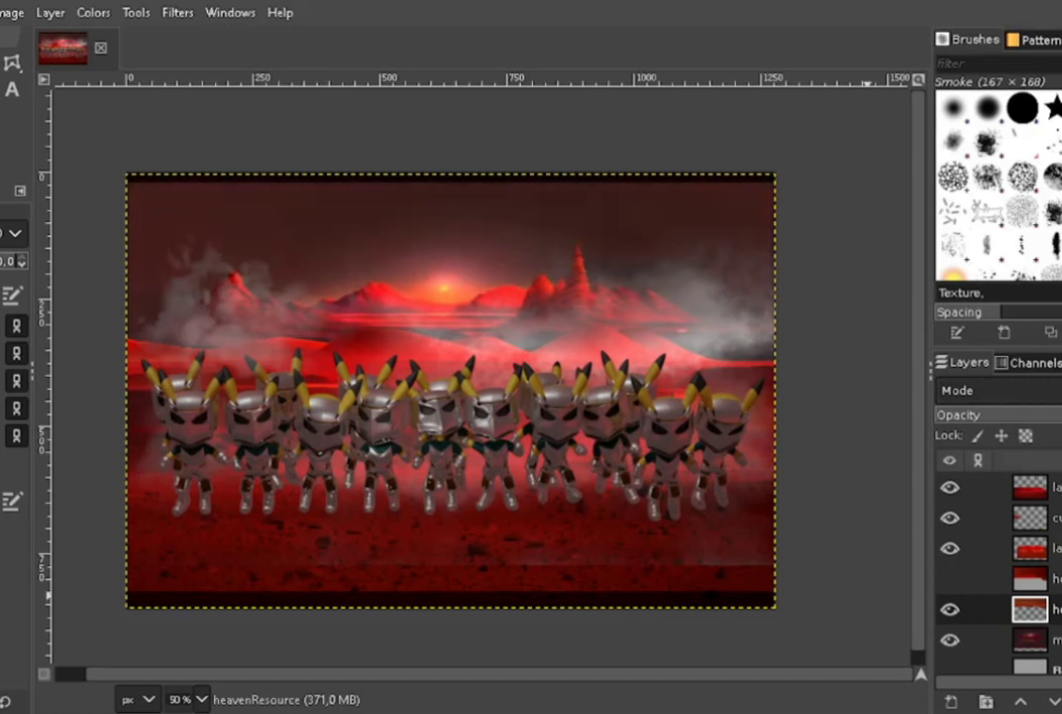
pyautogui.click(952, 585)
pyautogui.click(949, 581)
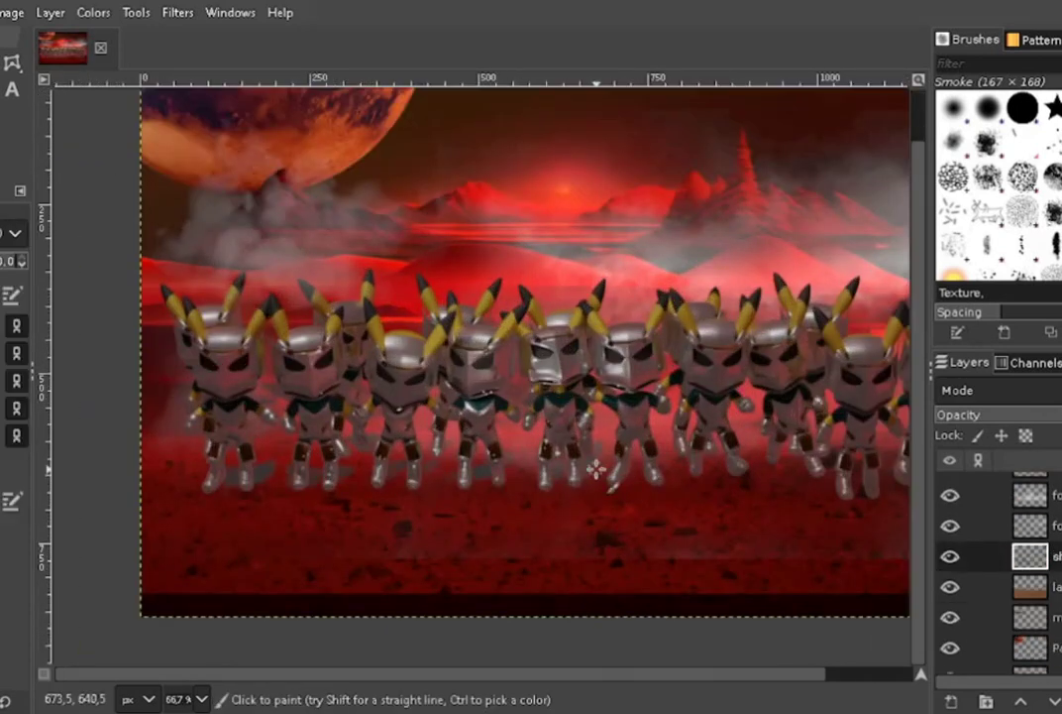
pyautogui.keyDown('ctrl'); pyautogui.scroll(-1, 671, 438); pyautogui.keyUp('ctrl')
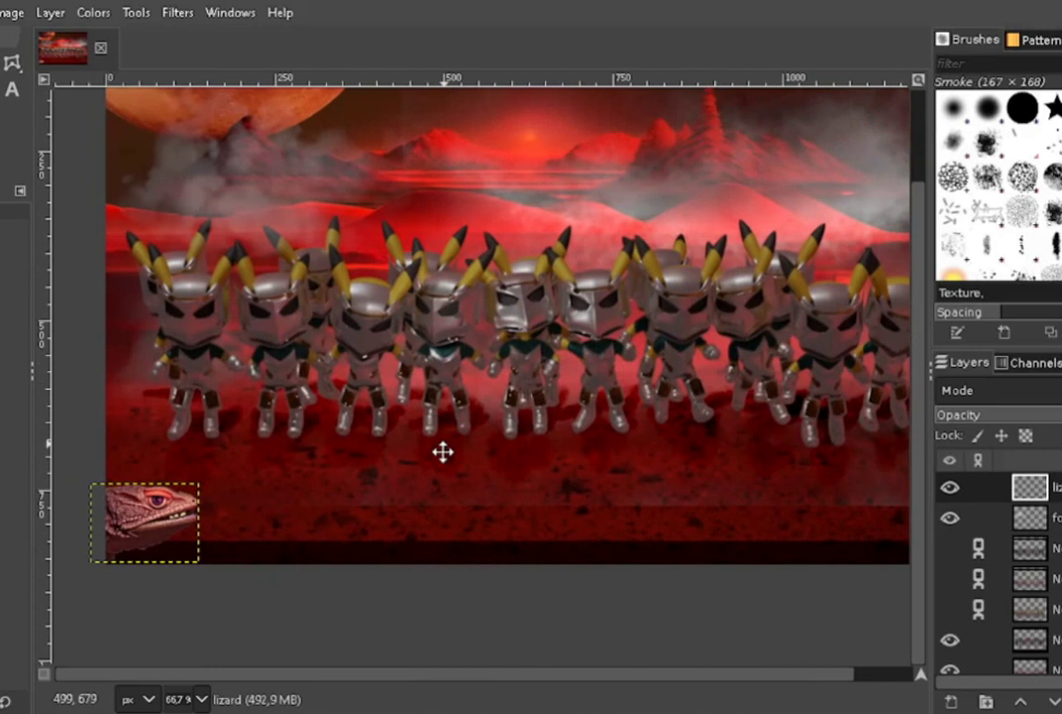
# Make the landsc1, lizard lighting copy and gloss render copy layers active in turn
pyautogui.scroll(1, 443, 452)
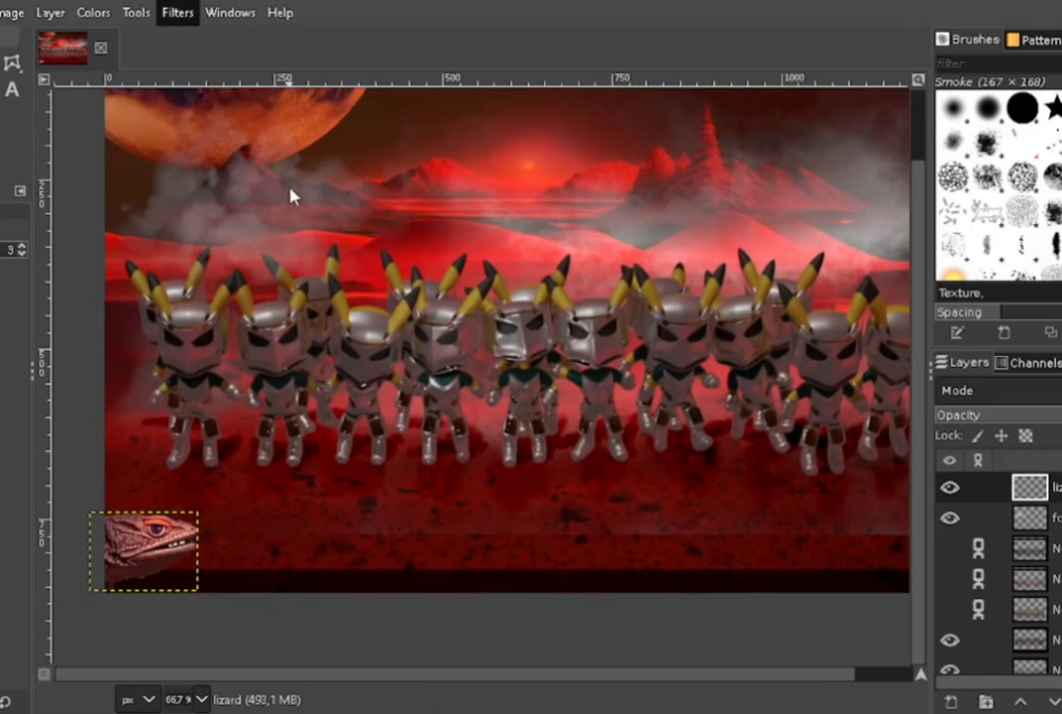
pyautogui.keyDown('ctrl'); pyautogui.scroll(-2, 466, 498); pyautogui.keyUp('ctrl')
pyautogui.keyDown('ctrl'); pyautogui.scroll(3, 280, 536); pyautogui.keyUp('ctrl')
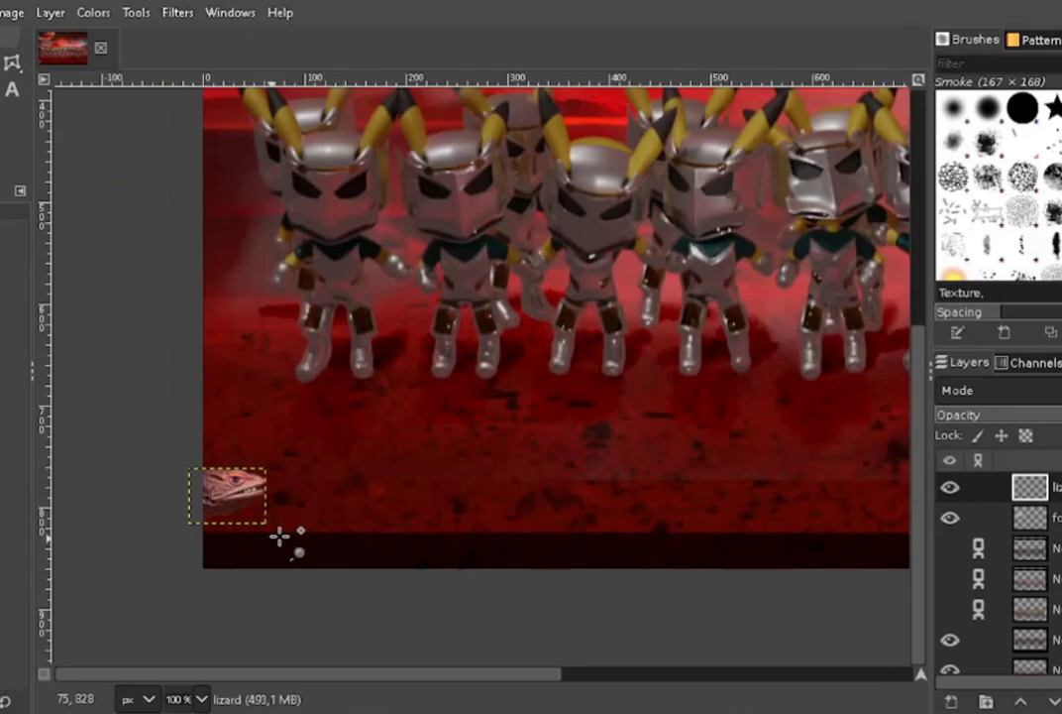
pyautogui.keyDown('ctrl'); pyautogui.scroll(2, 280, 536); pyautogui.keyUp('ctrl')
pyautogui.click(279, 537)
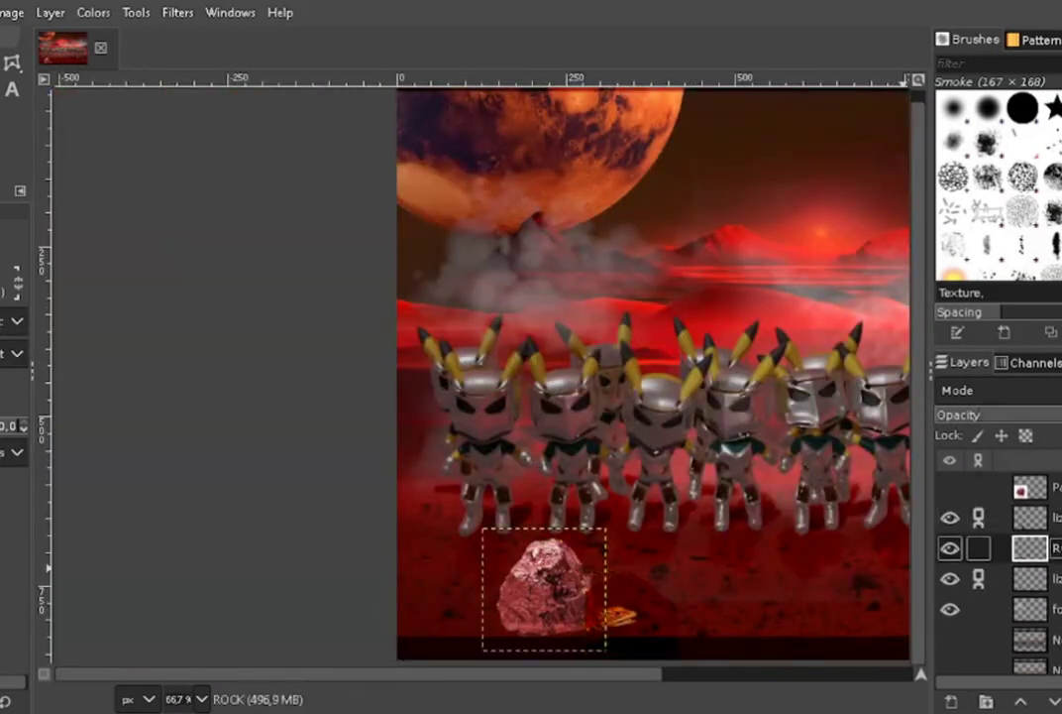
pyautogui.click(1030, 517)
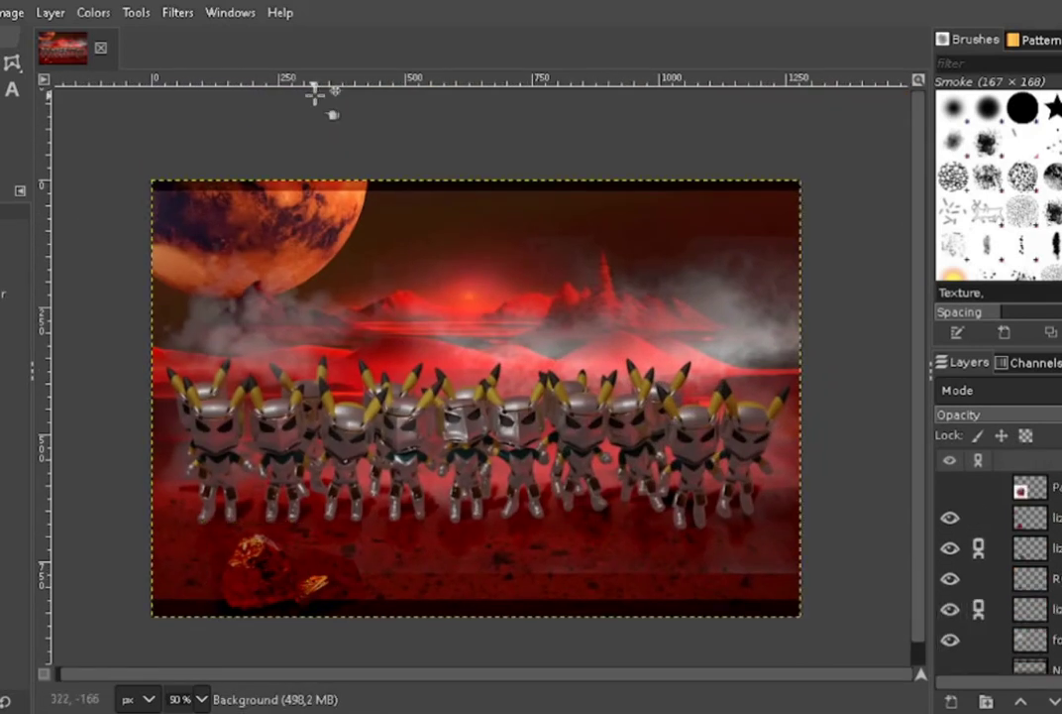
pyautogui.click(1049, 587)
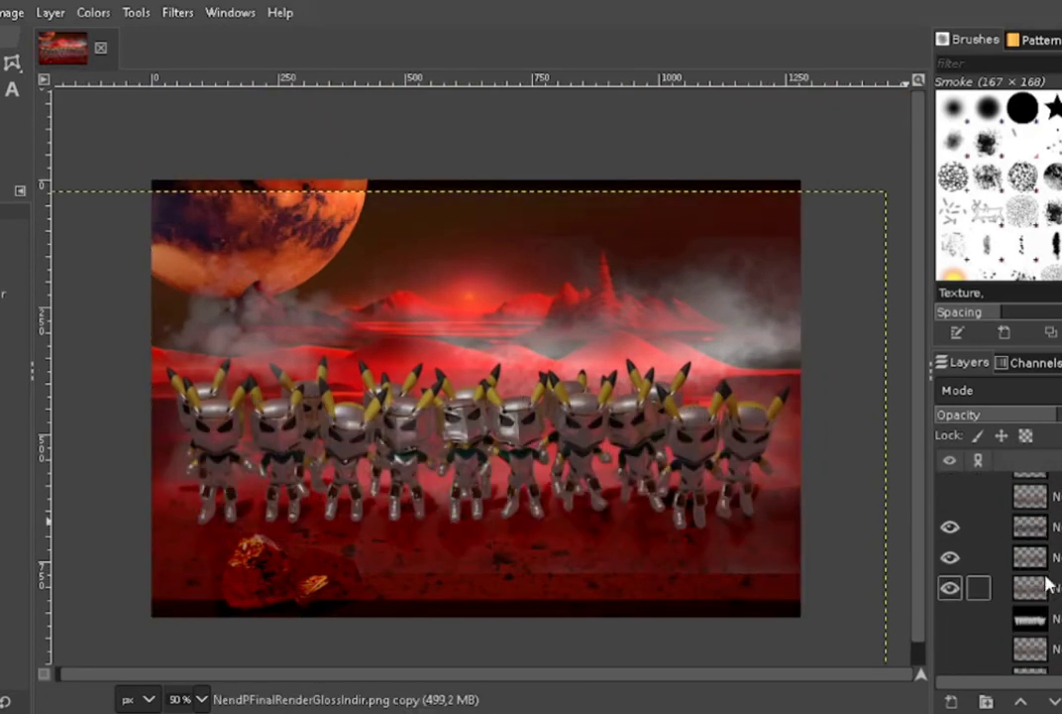
# Isolate the red ground, then the planet and rock layer, with the Eraser selected; restore all layers
pyautogui.click(952, 548)
pyautogui.click(952, 586)
pyautogui.hotkey('shift', 'e')
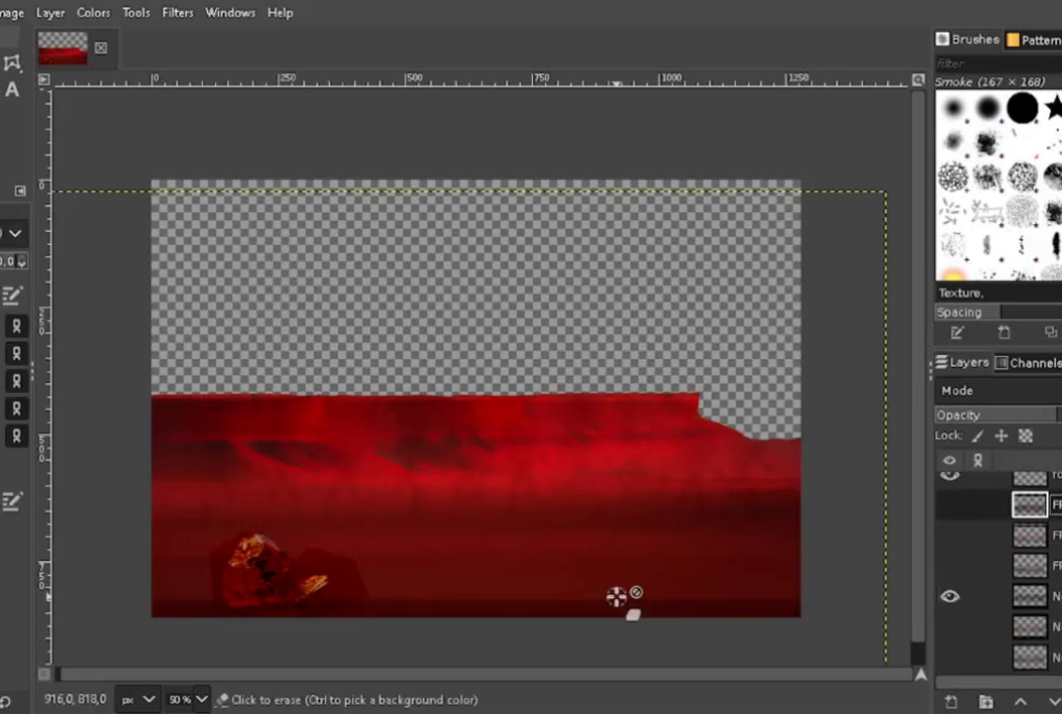
pyautogui.click(949, 611)
pyautogui.click(950, 521)
pyautogui.click(950, 521)
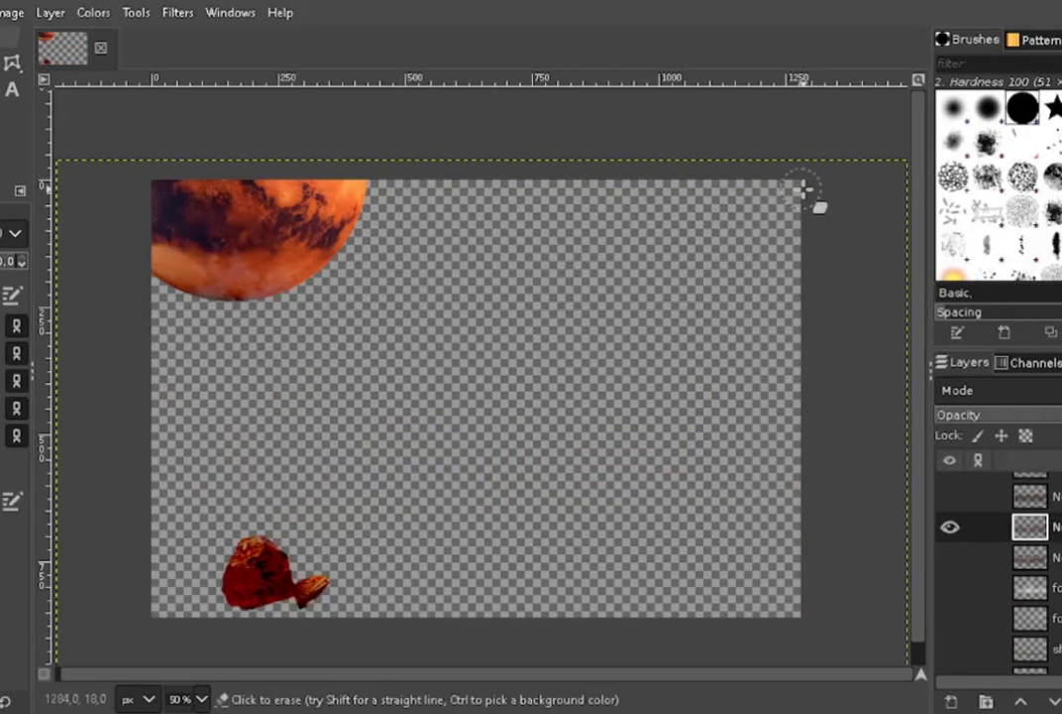
pyautogui.click(950, 607)
pyautogui.click(949, 578)
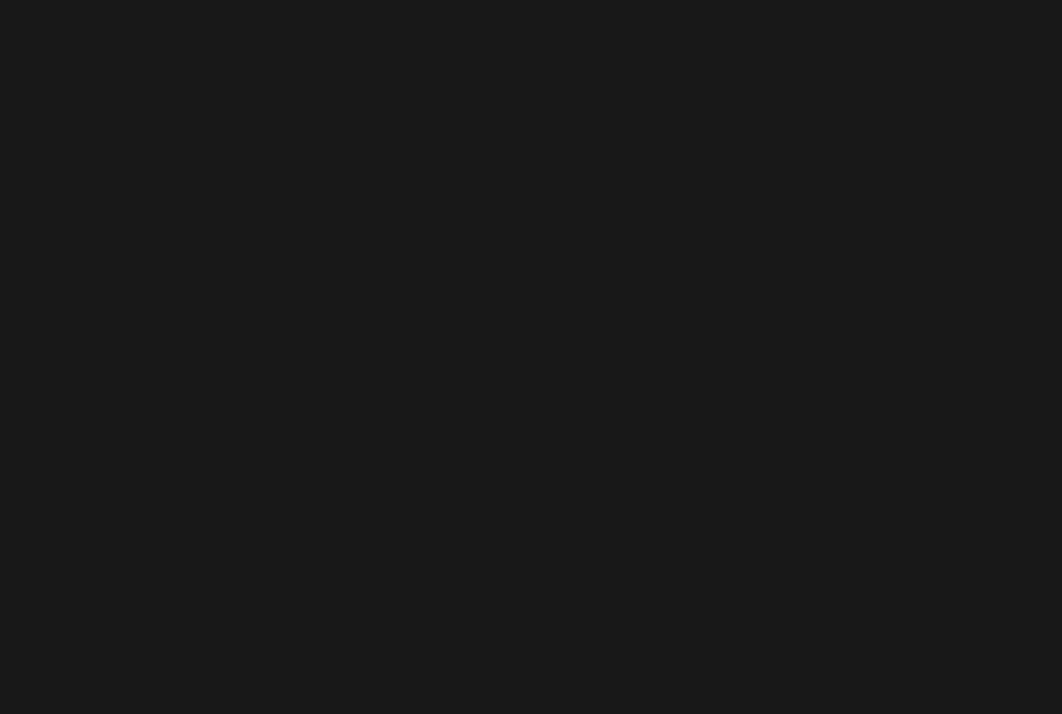